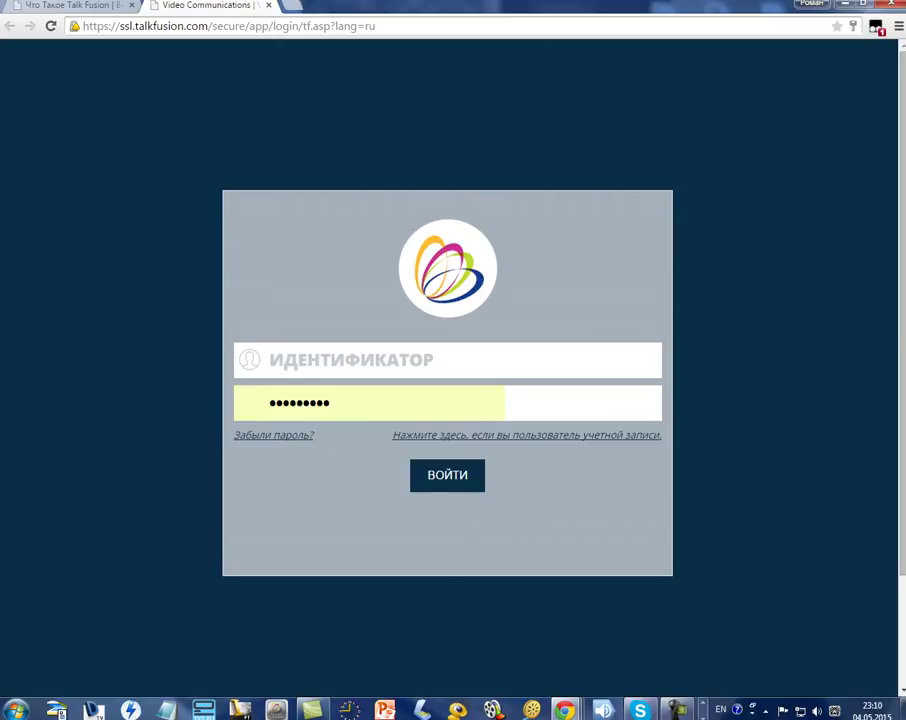
Sign in to Talk Fusion with the account ID and password.
{"action": "left_click", "coordinate": [270, 360]}
{"action": "type", "text": "1"}
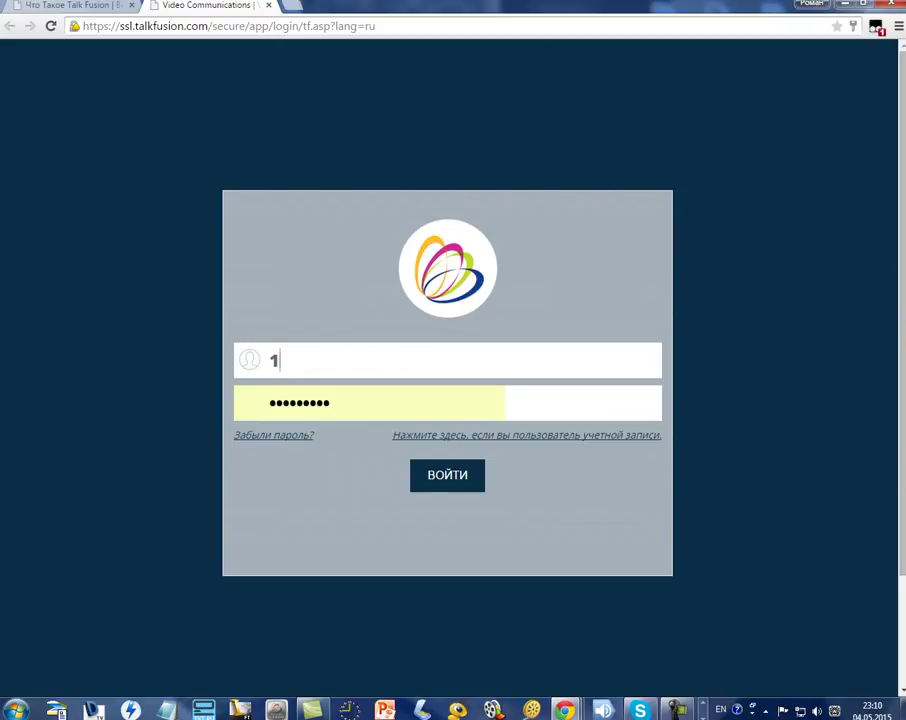
{"action": "type", "text": "304161"}
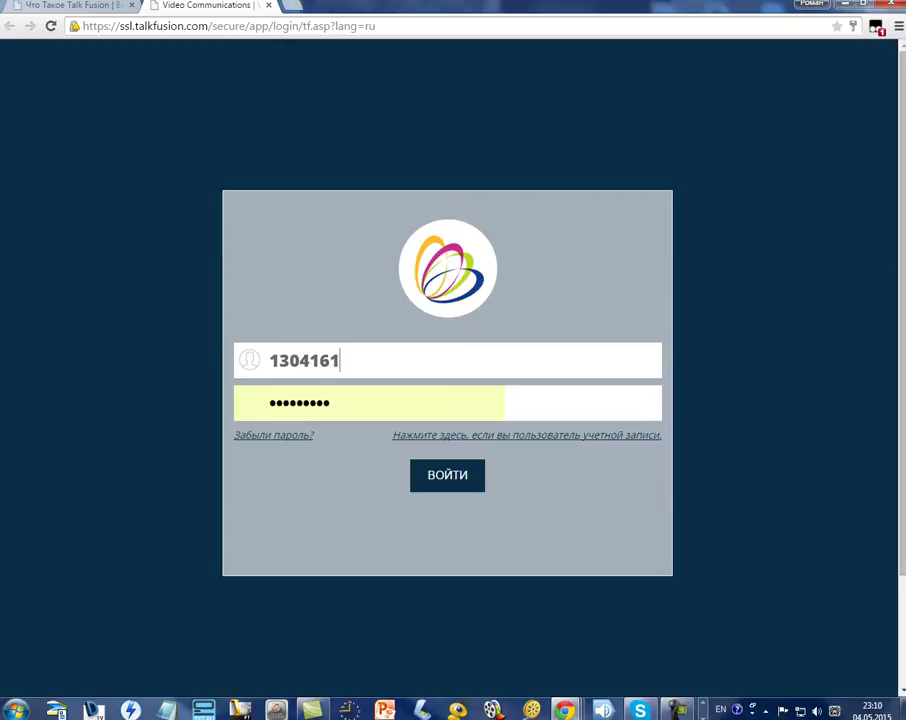
{"action": "key", "text": "Tab"}
{"action": "type", "text": "•••••"}
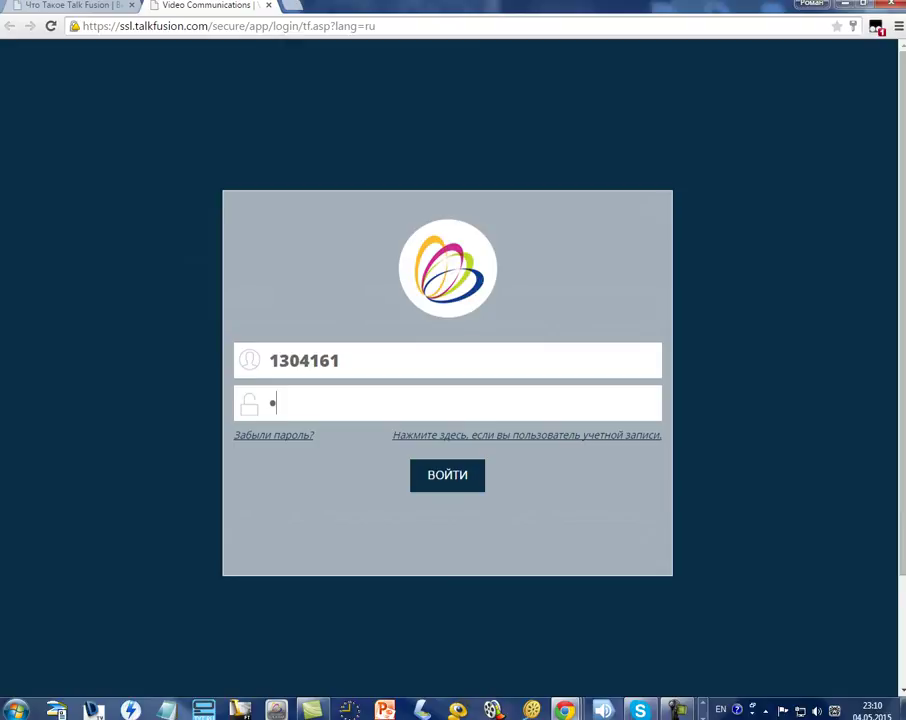
{"action": "type", "text": "••••"}
{"action": "key", "text": "Return"}
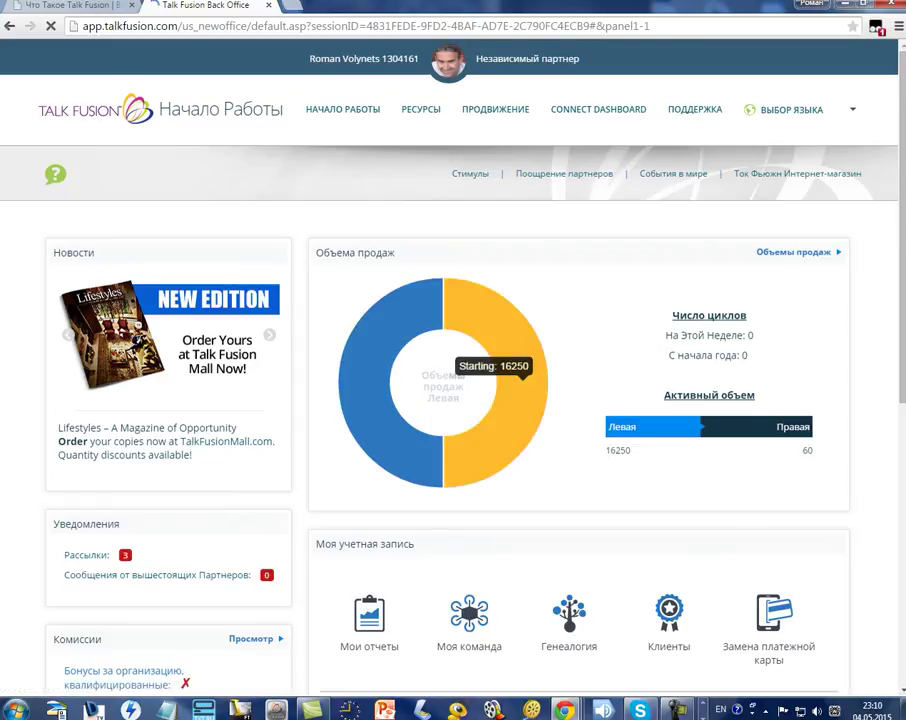
Go to the CONNECT Dashboard from the Back Office navigation.
{"action": "left_click", "coordinate": [598, 109]}
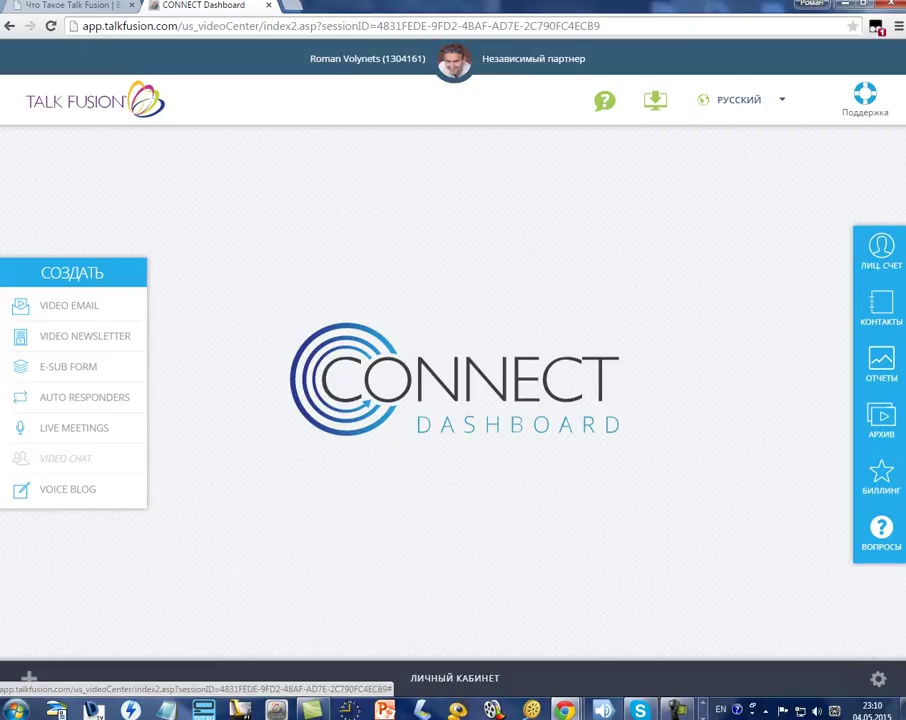
Start a new e-sub form and apply the eSub Lifestyle 3 yacht template.
{"action": "left_click", "coordinate": [68, 366]}
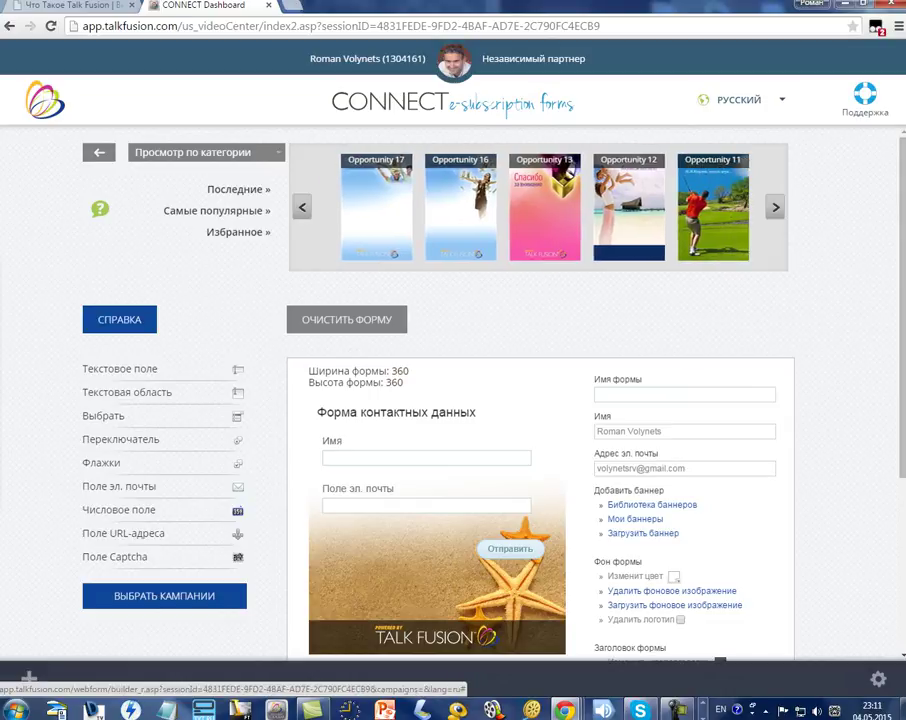
{"action": "left_click", "coordinate": [206, 152]}
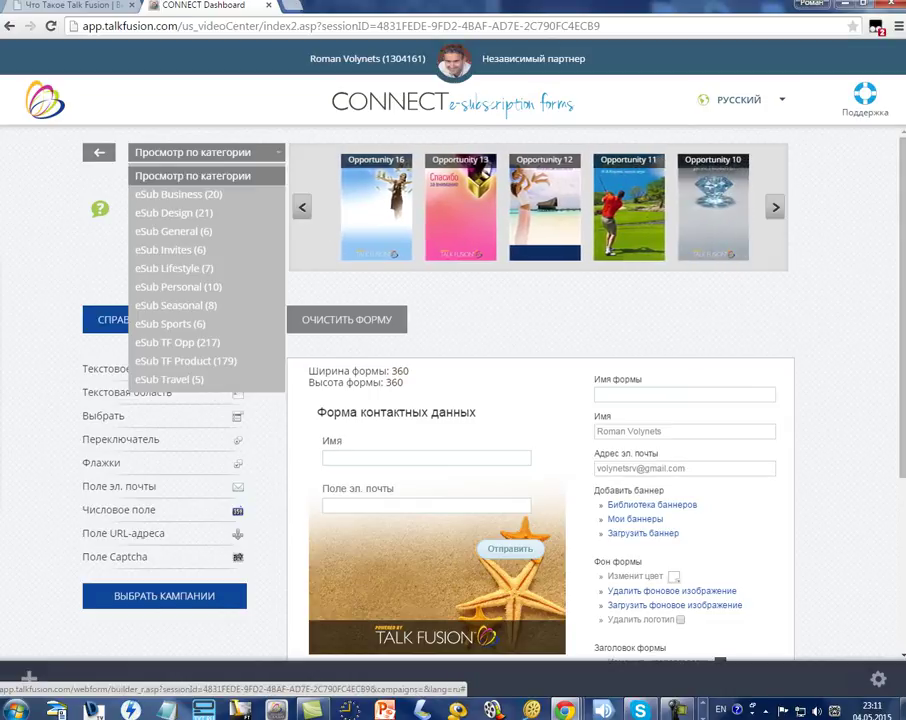
{"action": "left_click", "coordinate": [178, 268]}
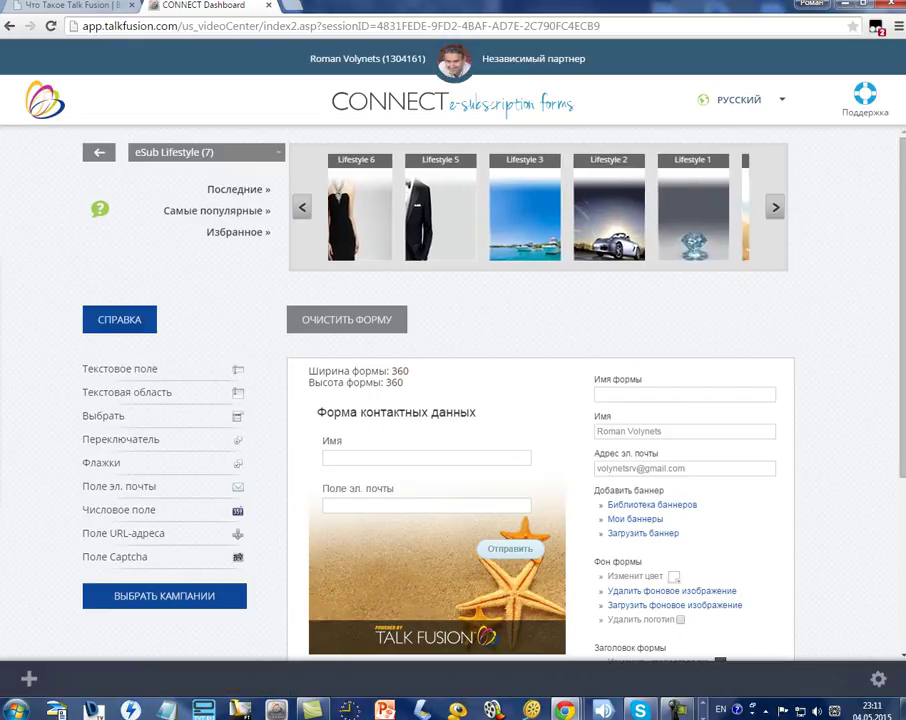
{"action": "left_click", "coordinate": [458, 204]}
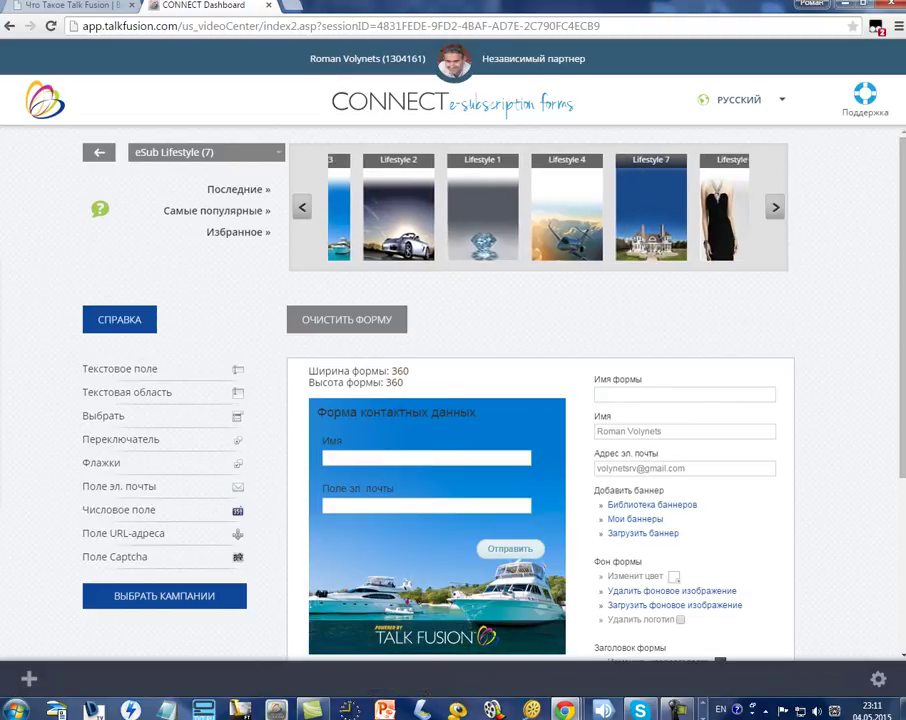
{"action": "scroll", "coordinate": [500, 330], "scroll_direction": "down", "scroll_amount": 3}
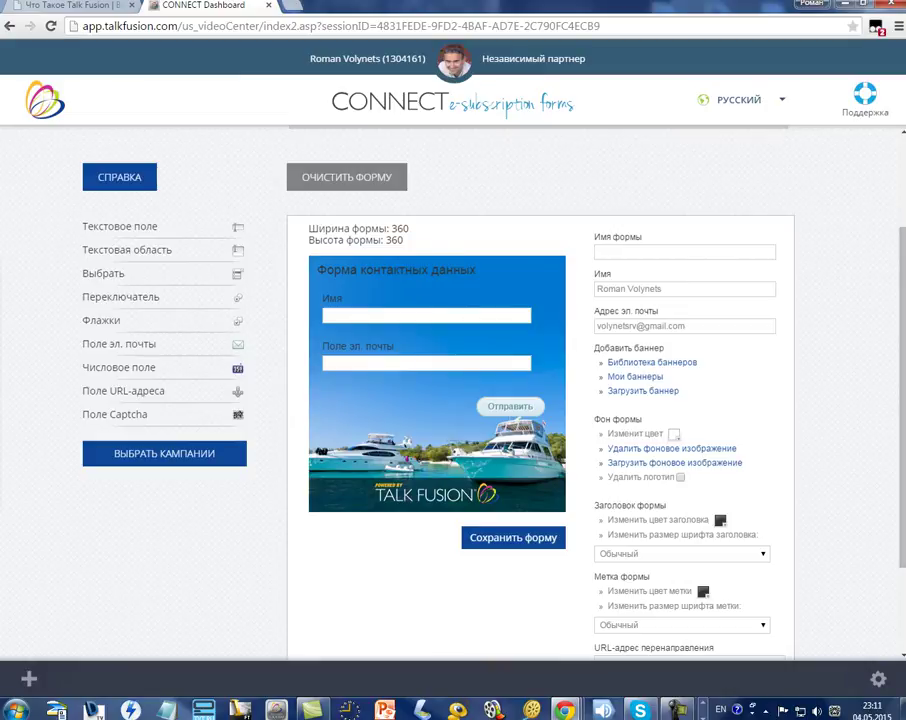
Name the form 'Моя форма TF!!!' using the autocomplete suggestion.
{"action": "key", "text": "Down"}
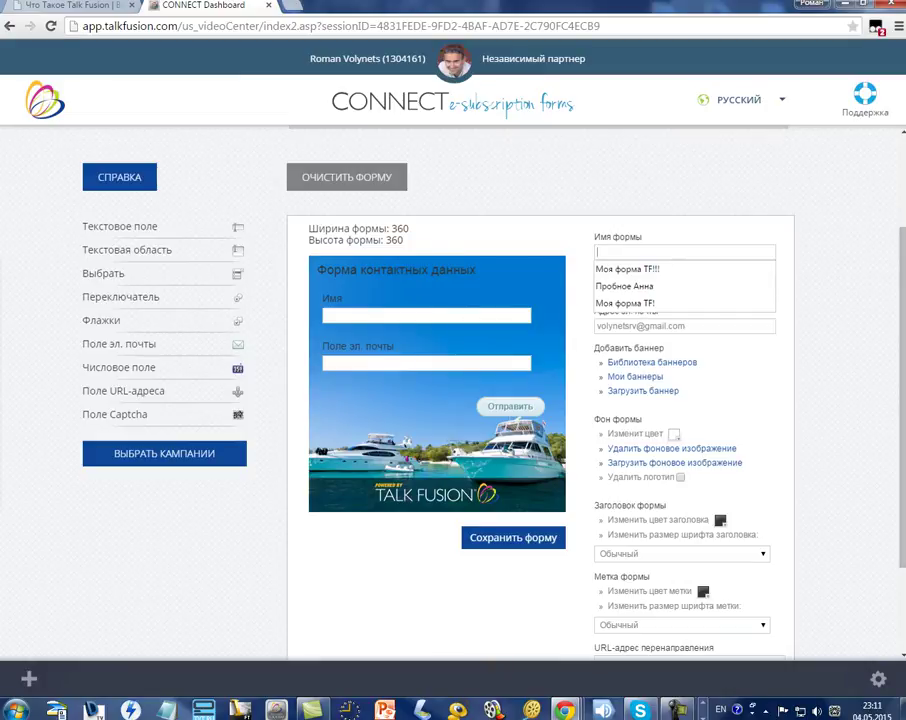
{"action": "key", "text": "Down"}
{"action": "key", "text": "Return"}
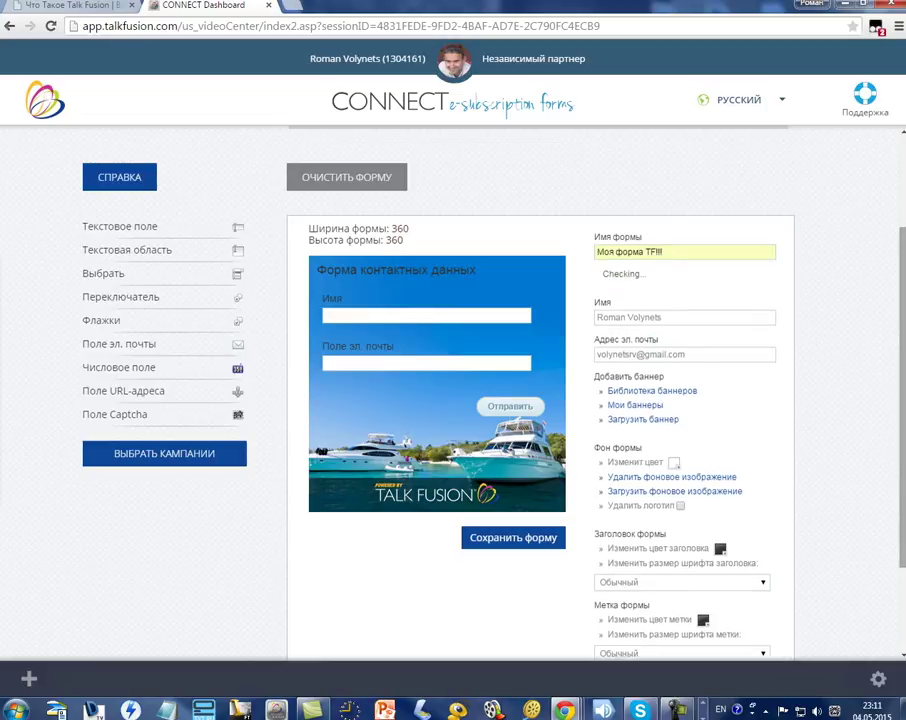
Fill in the sender's Cyrillic name and e-mail, and remove the Talk Fusion logo.
{"action": "key", "text": "Tab"}
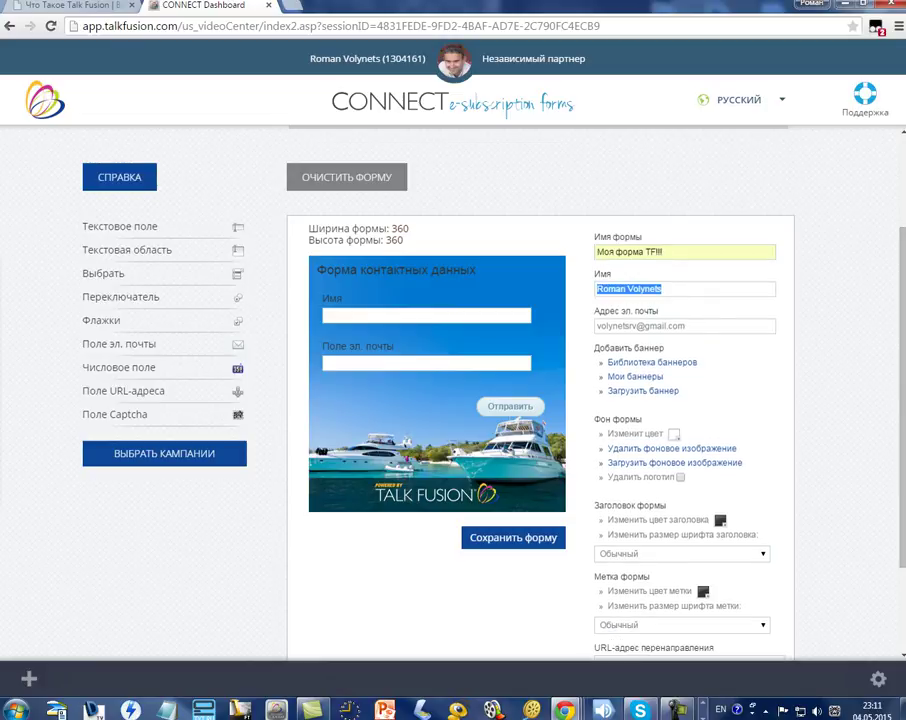
{"action": "key", "text": "alt+shift"}
{"action": "key", "text": "alt+shift"}
{"action": "type", "text": "Роман"}
{"action": "key", "text": "Down"}
{"action": "key", "text": "Return"}
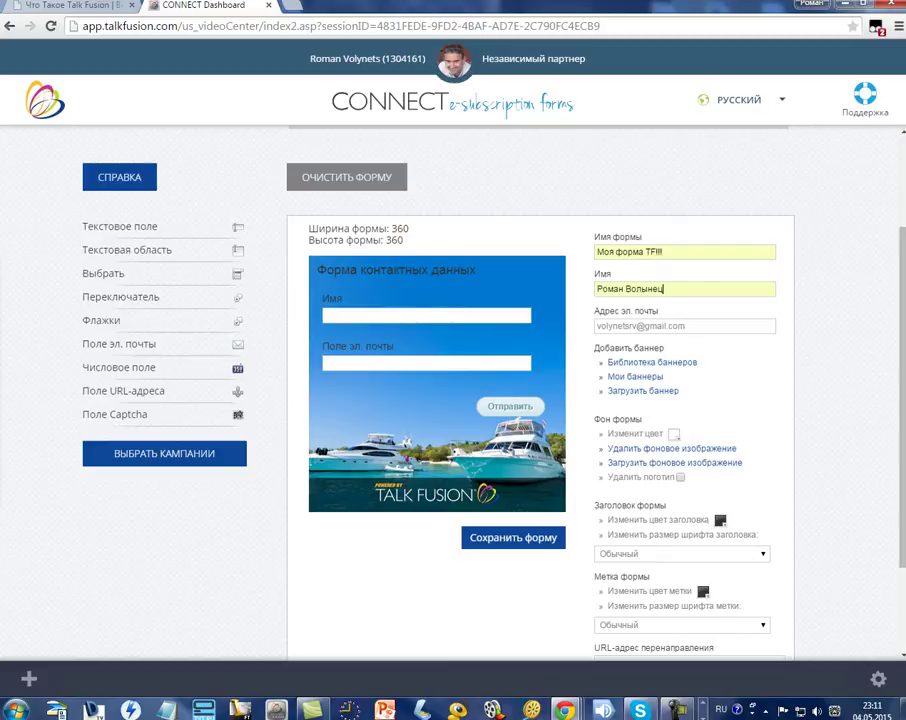
{"action": "key", "text": "Tab"}
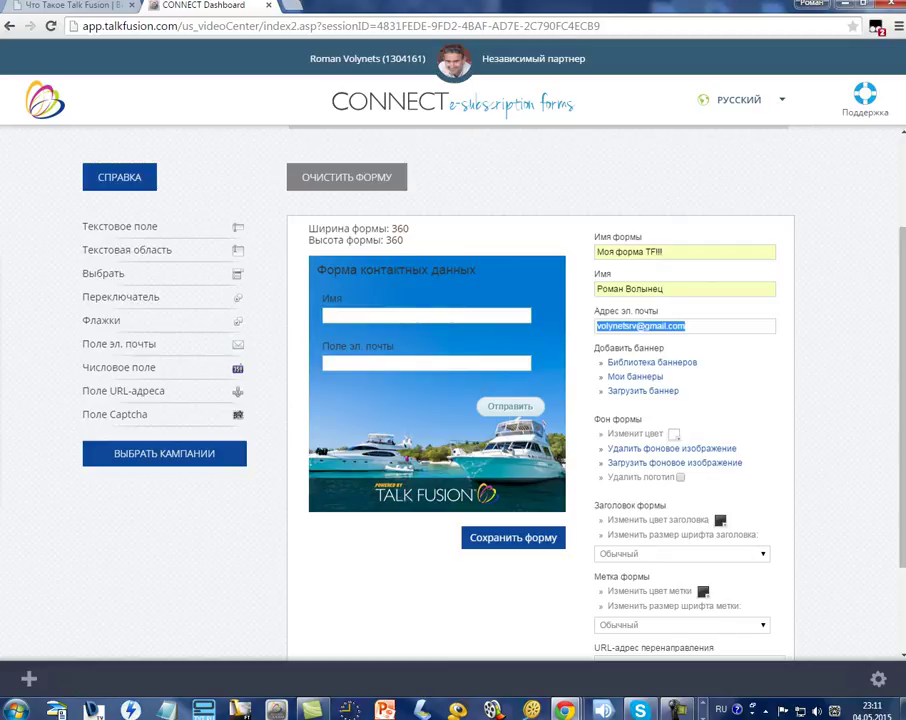
{"action": "key", "text": "Down"}
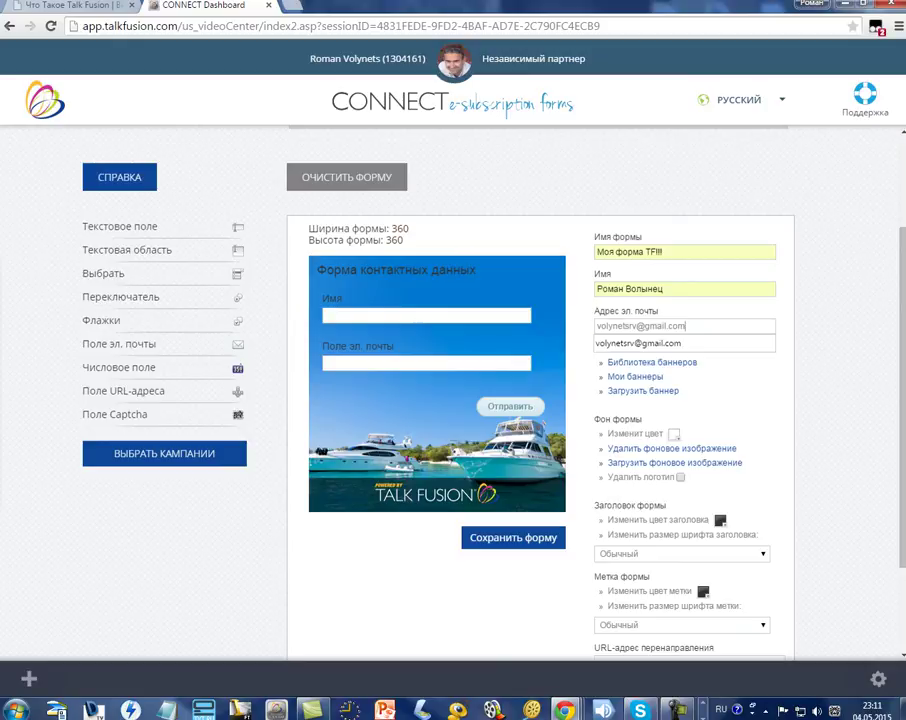
{"action": "left_click", "coordinate": [680, 477]}
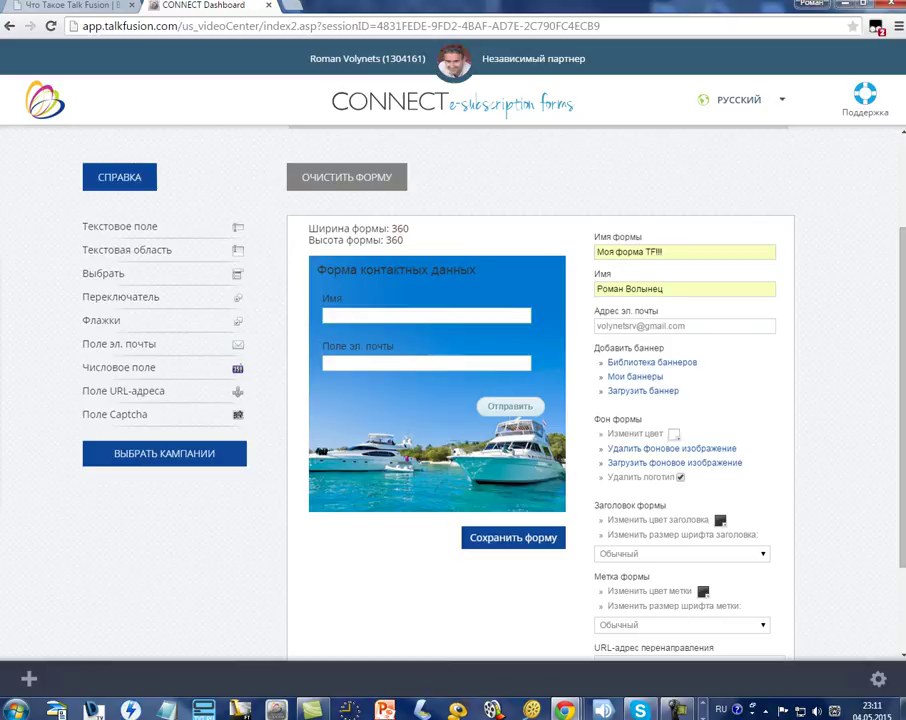
Narrow the form from 360 to 282 wide.
{"action": "left_click_drag", "start_coordinate": [565, 384], "coordinate": [509, 384]}
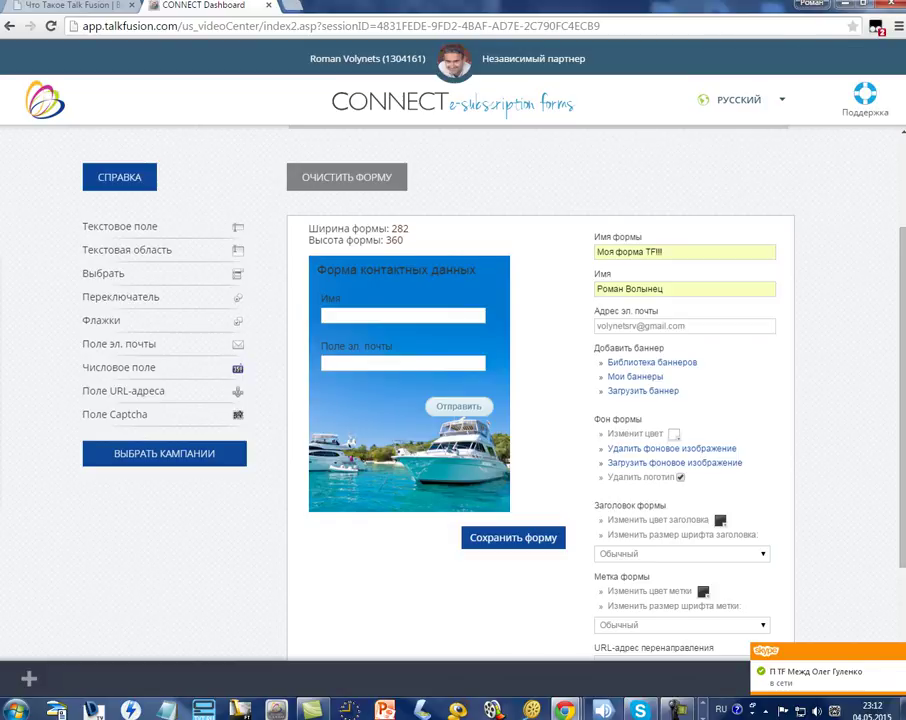
{"action": "mouse_move", "coordinate": [440, 269]}
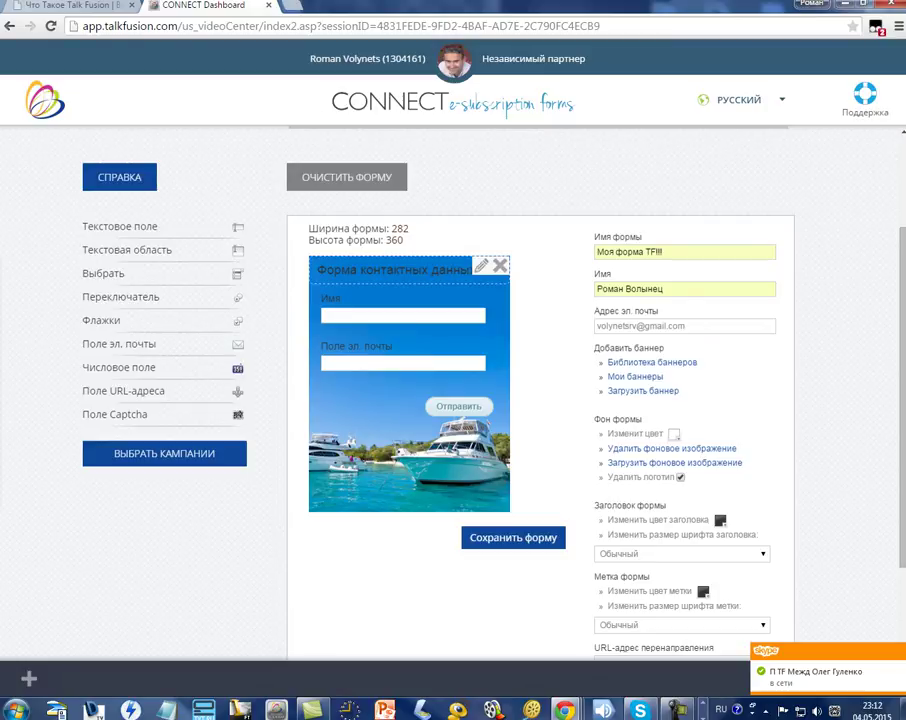
Change the form heading to 'Контактная форма'.
{"action": "left_click", "coordinate": [481, 265]}
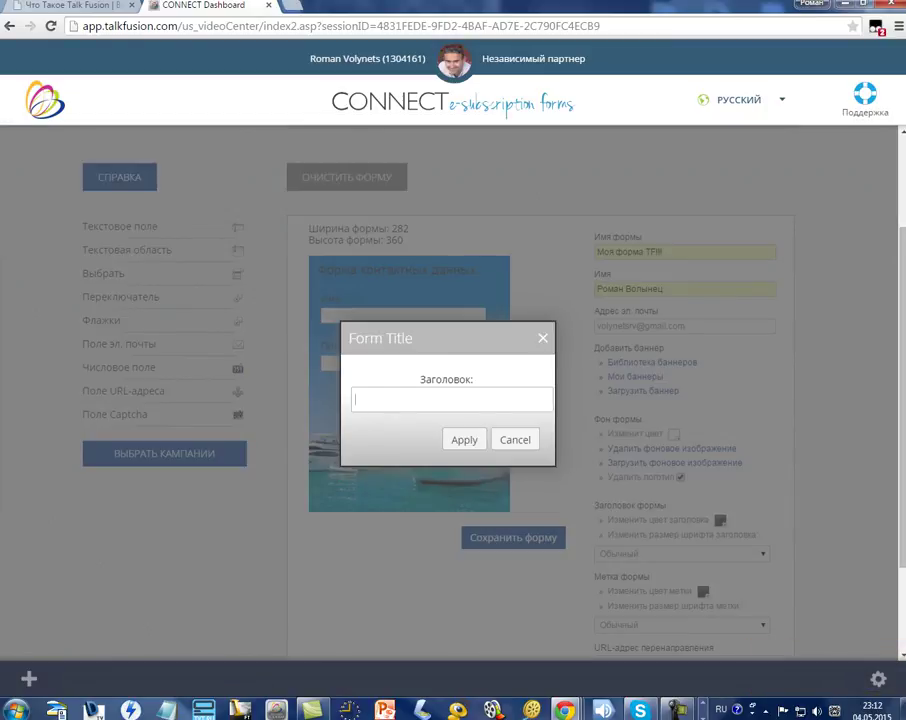
{"action": "type", "text": "Контактная форма"}
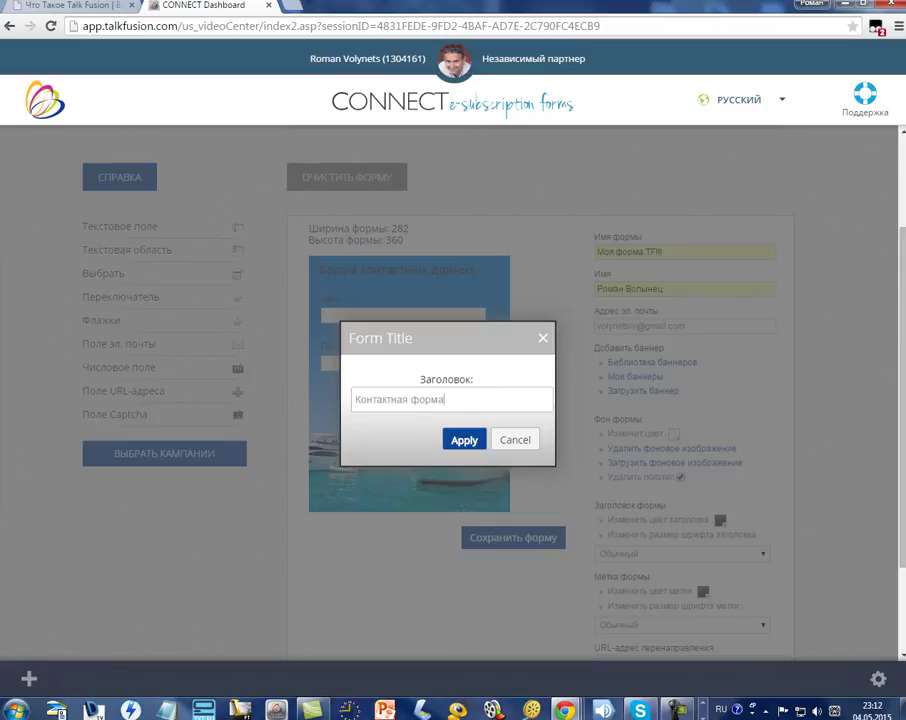
{"action": "left_click", "coordinate": [464, 440]}
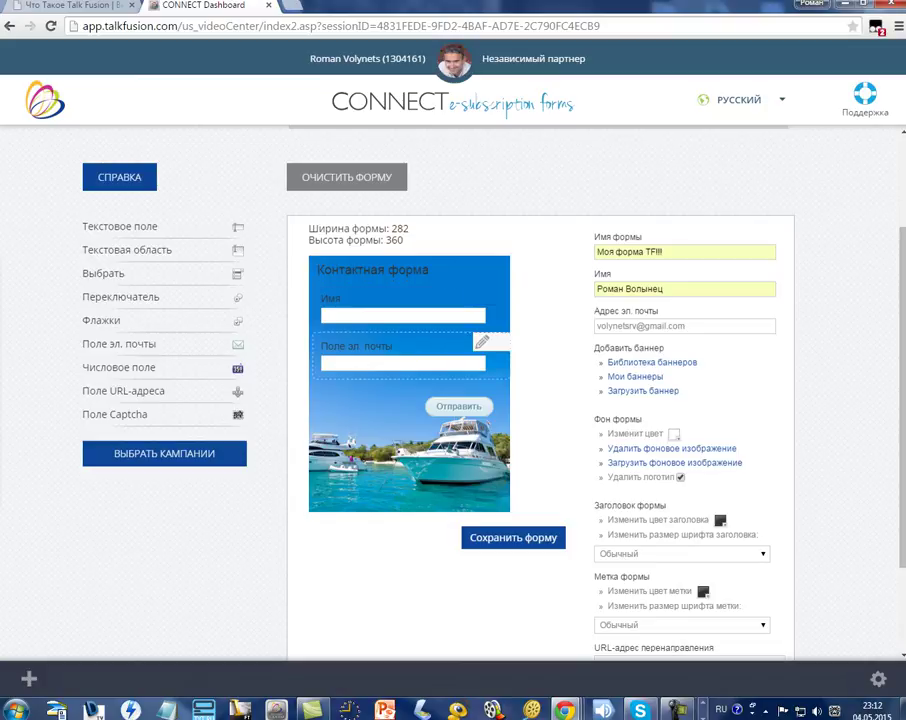
Relabel the e-mail field from 'Поле эл. почты' to 'E-mail'.
{"action": "left_click", "coordinate": [482, 342]}
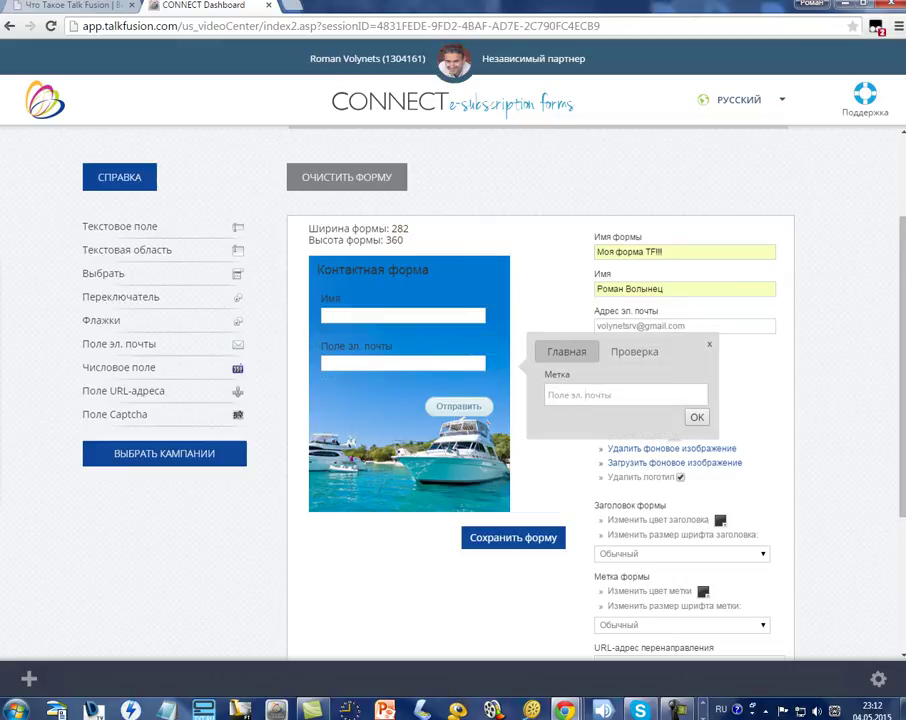
{"action": "key", "text": "ctrl+a"}
{"action": "key", "text": "Delete"}
{"action": "key", "text": "alt+shift"}
{"action": "type", "text": "E-mail"}
{"action": "key", "text": "Return"}
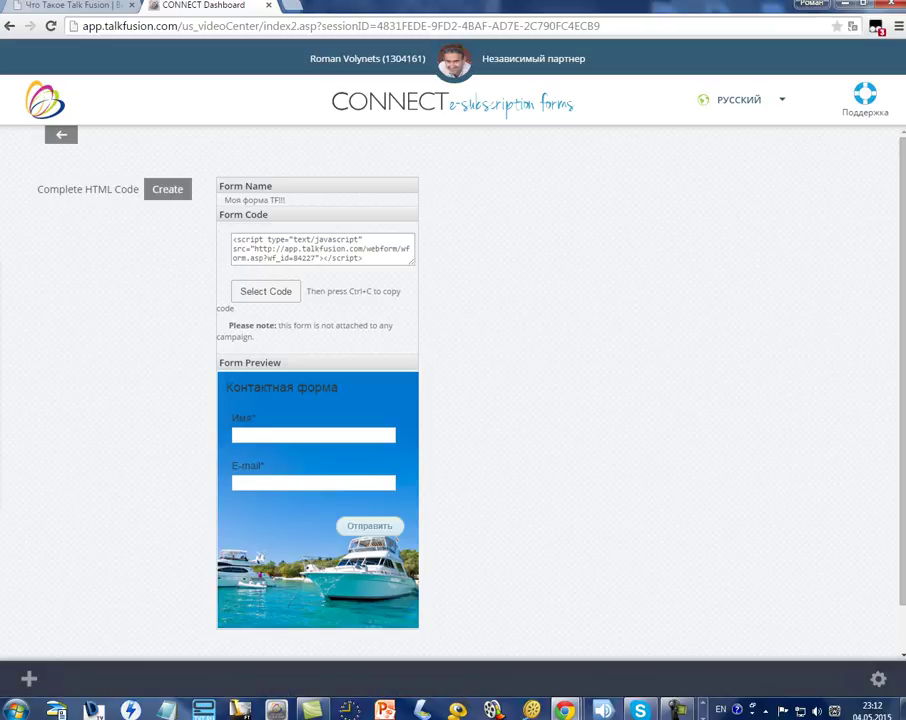
Select the entire embed script in the Form Code box.
{"action": "left_click_drag", "start_coordinate": [362, 258], "coordinate": [232, 239]}
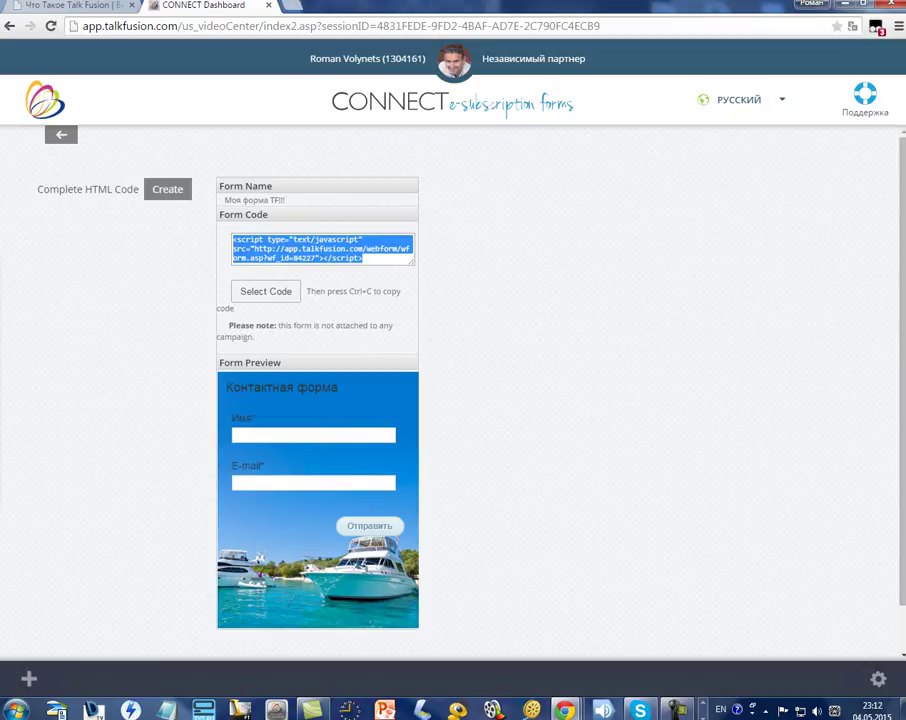